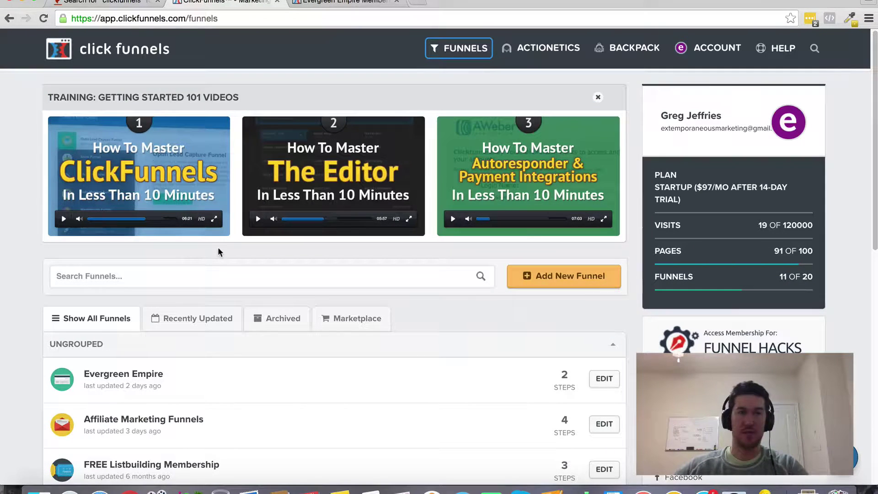
Step: Scroll the Funnels dashboard and open the Affiliate Marketing Funnels funnel
{"action": "scroll", "coordinate": [246, 269], "scroll_direction": "down", "scroll_amount": 2}
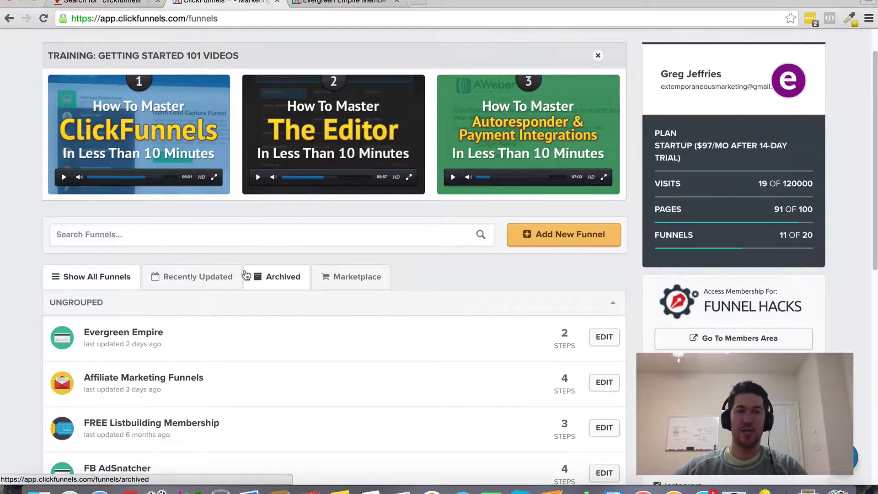
{"action": "scroll", "coordinate": [245, 353], "scroll_direction": "down", "scroll_amount": 1}
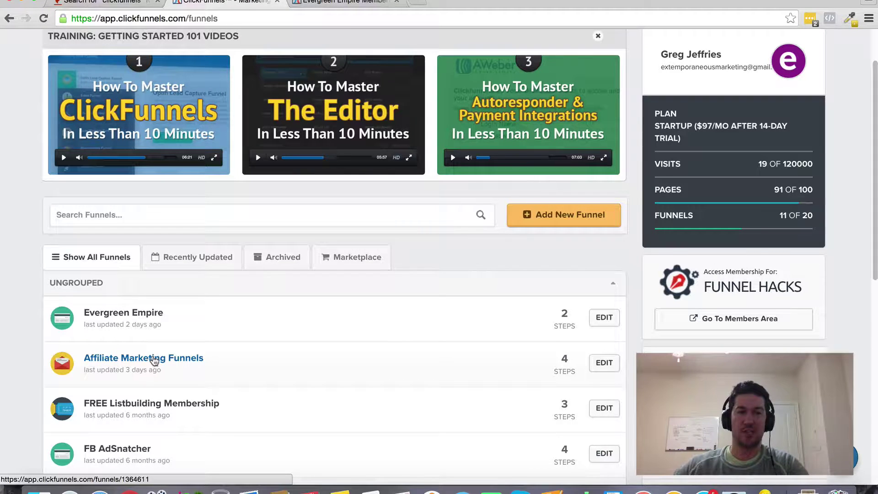
{"action": "left_click", "coordinate": [154, 361]}
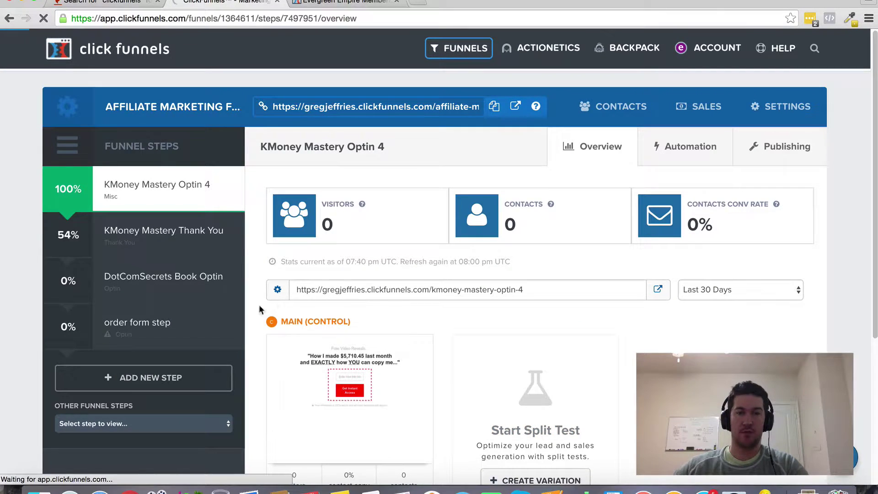
Step: Select the order form step and list its Misc templates down to Blank - Start Fresh
{"action": "scroll", "coordinate": [407, 324], "scroll_direction": "down", "scroll_amount": 3}
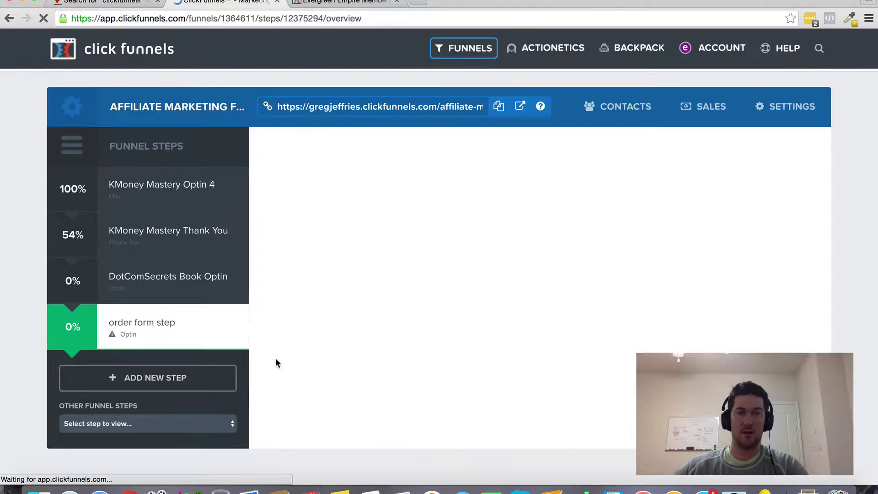
{"action": "scroll", "coordinate": [328, 371], "scroll_direction": "down", "scroll_amount": 1}
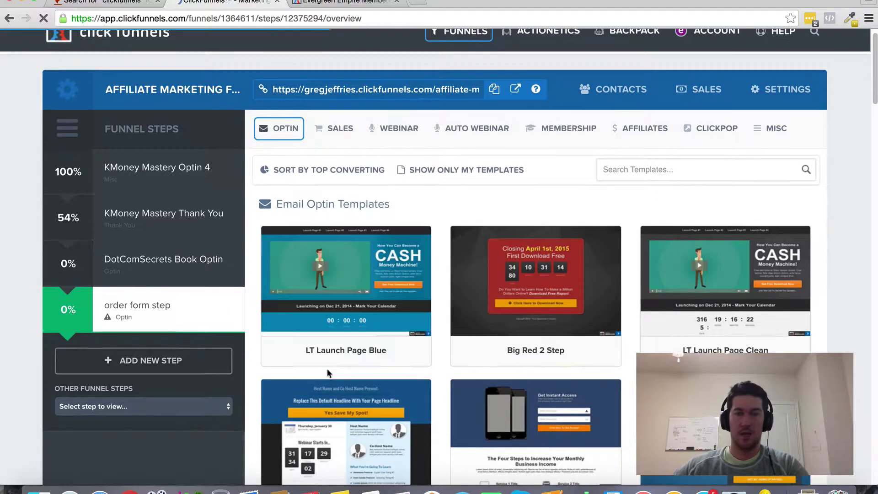
{"action": "left_click", "coordinate": [479, 132]}
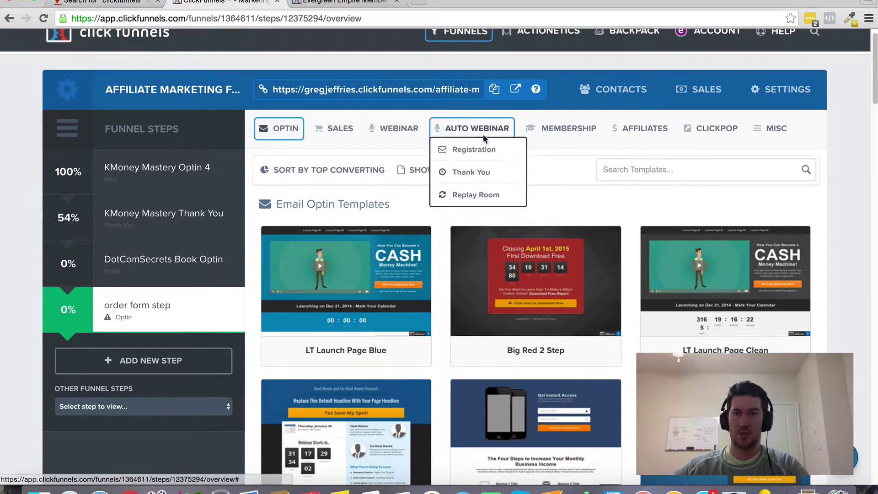
{"action": "left_click", "coordinate": [774, 129]}
{"action": "mouse_move", "coordinate": [700, 303]}
{"action": "scroll", "coordinate": [700, 303], "scroll_direction": "down", "scroll_amount": 20}
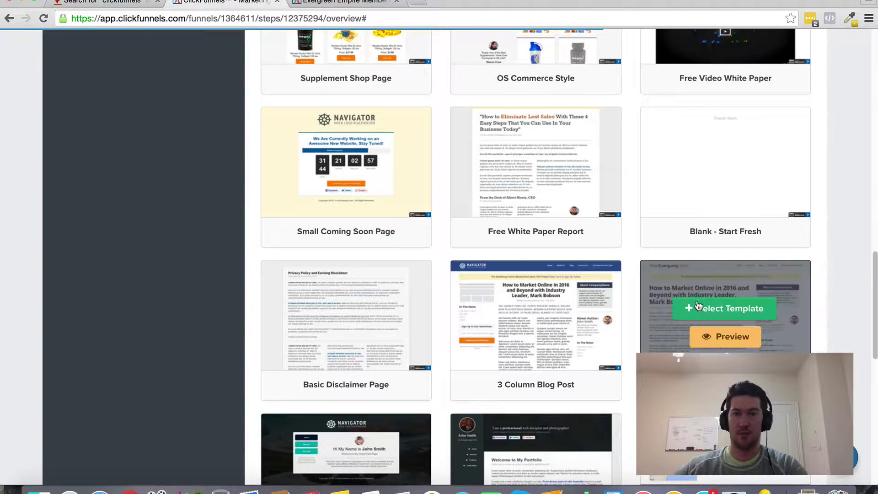
Step: Apply the Blank - Start Fresh template to the order form step and edit its page
{"action": "left_click", "coordinate": [729, 158]}
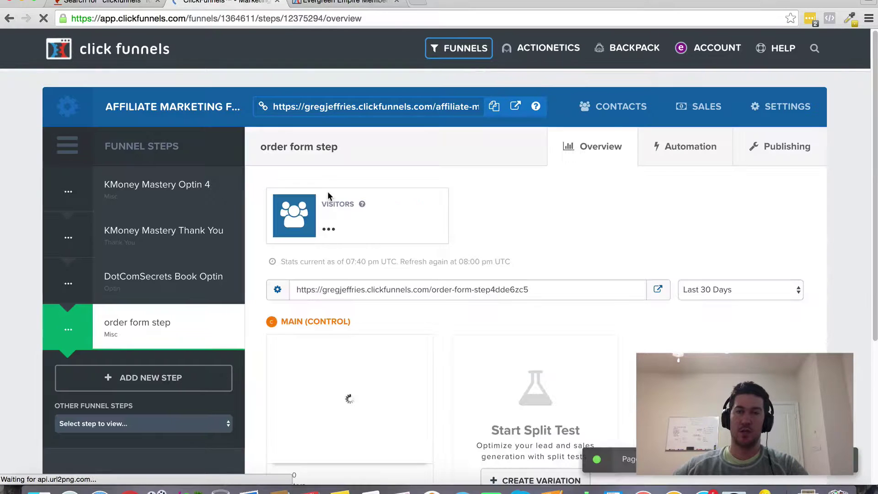
{"action": "scroll", "coordinate": [295, 471], "scroll_direction": "down", "scroll_amount": 3}
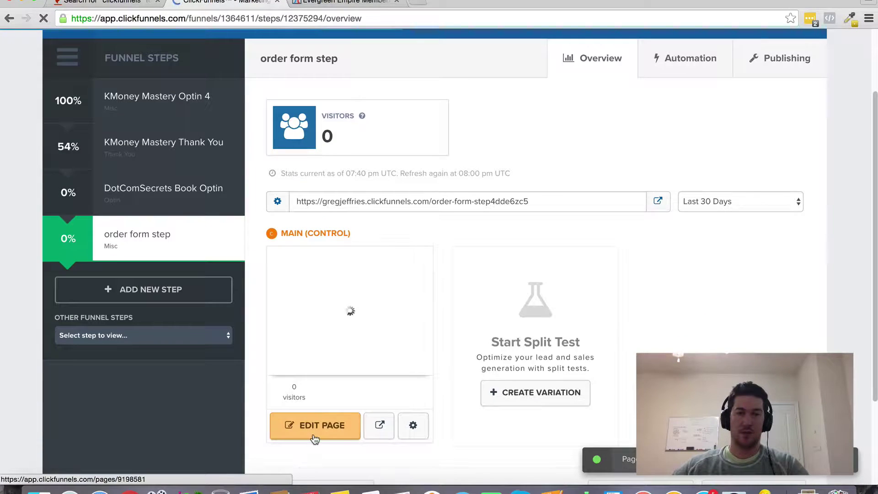
{"action": "left_click", "coordinate": [326, 428]}
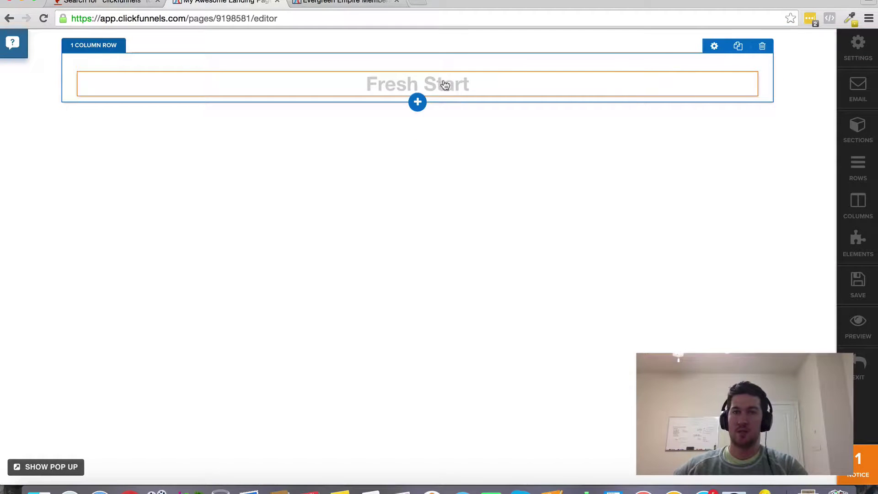
Step: Insert a Price Table element under the Fresh Start headline, showing a $99 Starter plan
{"action": "left_click", "coordinate": [417, 96]}
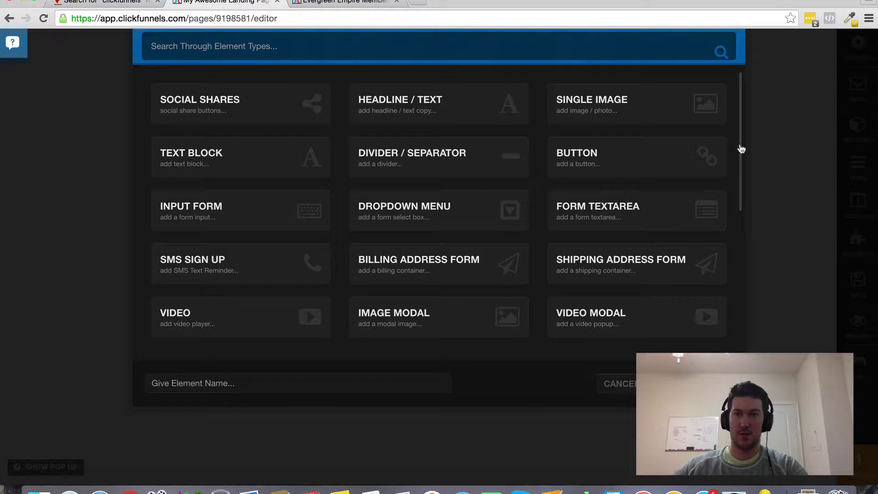
{"action": "left_click_drag", "start_coordinate": [742, 149], "coordinate": [727, 284]}
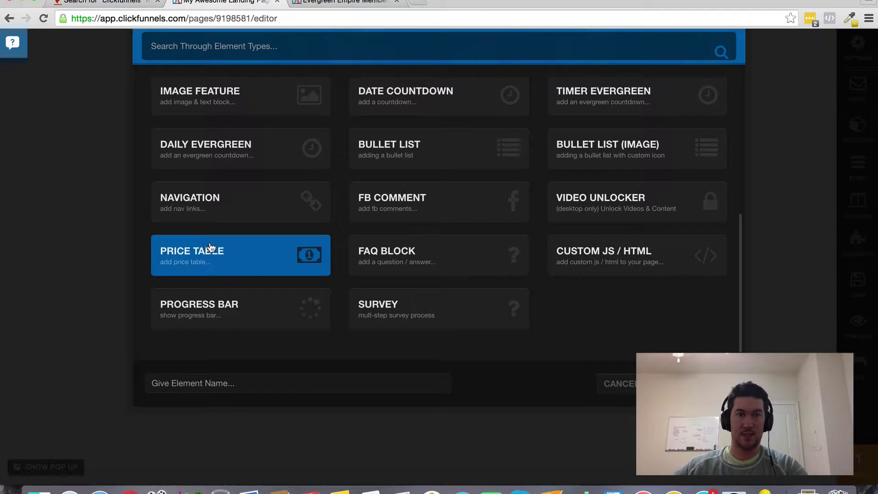
{"action": "left_click", "coordinate": [241, 255]}
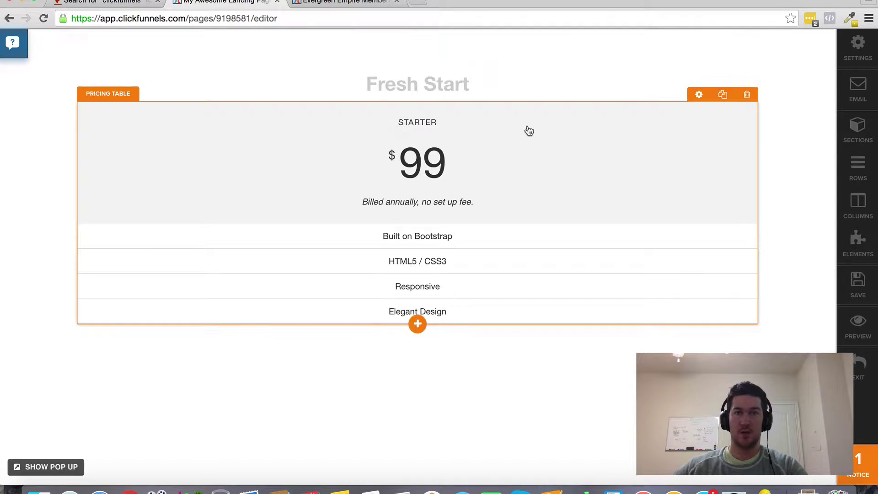
Step: Review the pricing table's settings, then bring up the container layout picker below it
{"action": "left_click", "coordinate": [724, 117]}
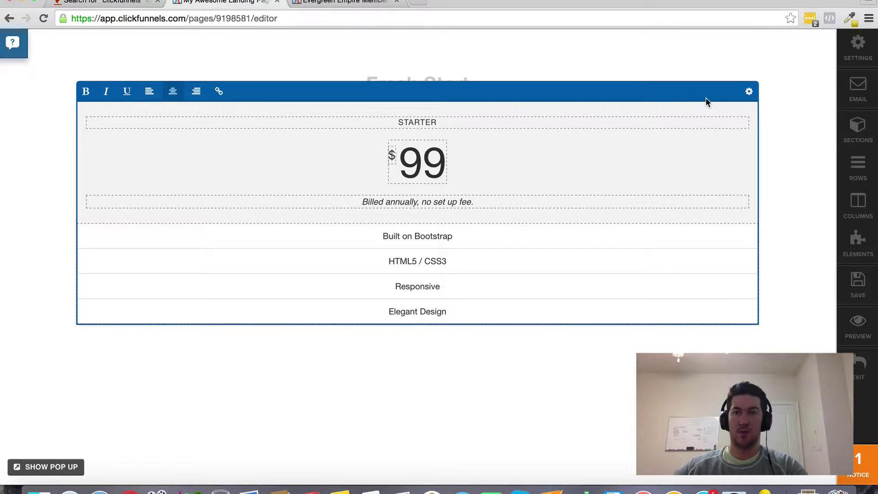
{"action": "left_click", "coordinate": [749, 91]}
{"action": "scroll", "coordinate": [713, 256], "scroll_direction": "down", "scroll_amount": 4}
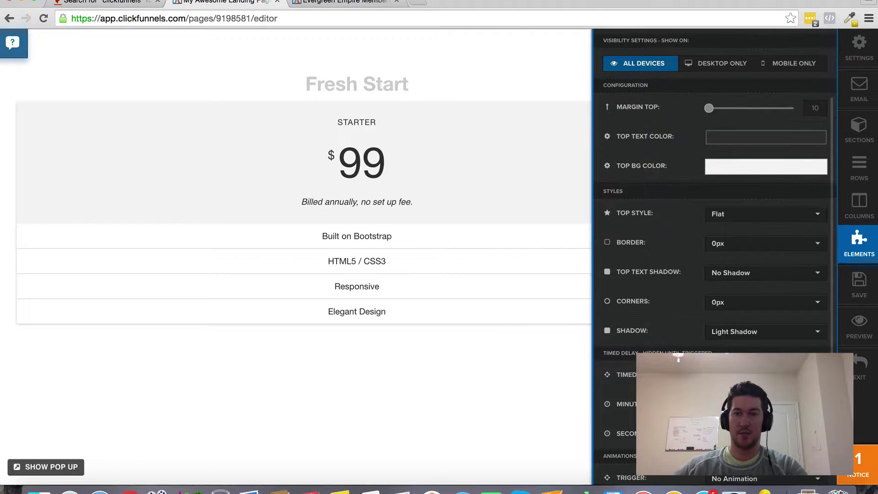
{"action": "left_click", "coordinate": [471, 231]}
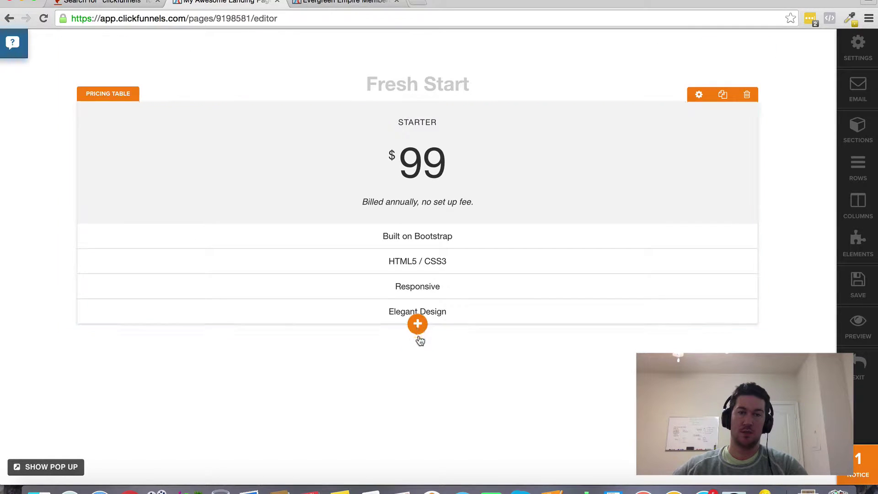
{"action": "left_click", "coordinate": [417, 330]}
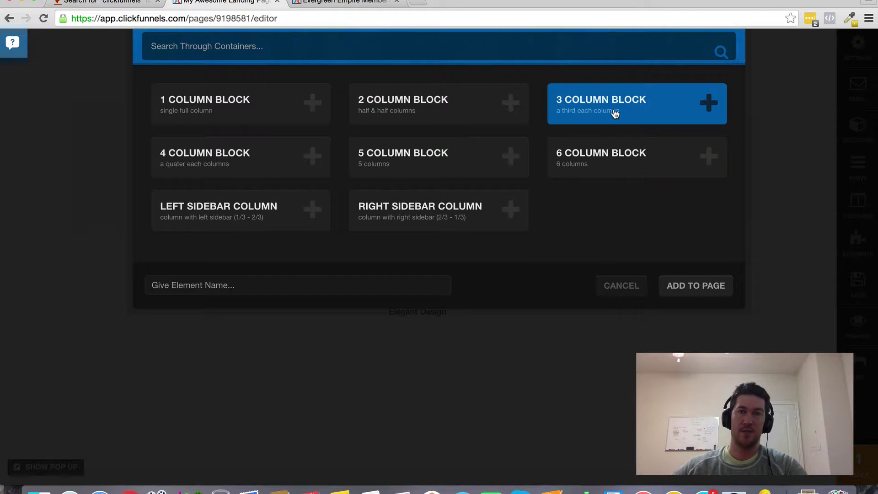
Step: Add a 3-column block below the table with a $99 Starter price table in each column
{"action": "left_click", "coordinate": [689, 288]}
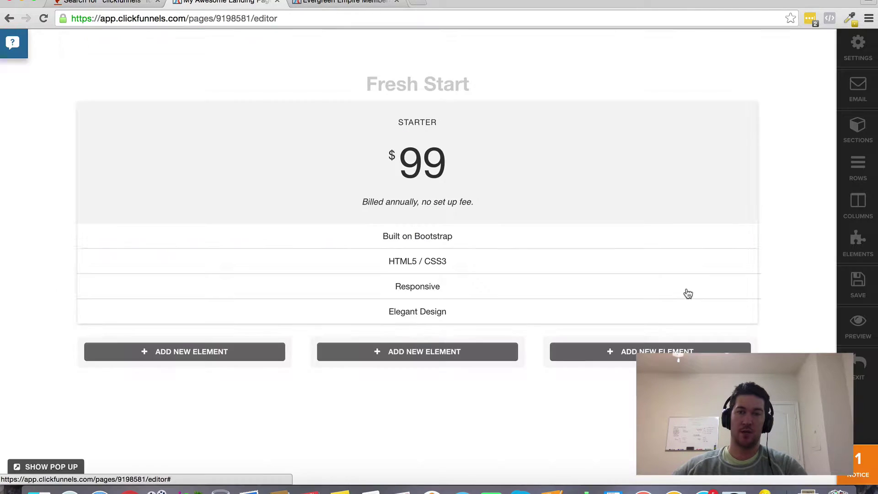
{"action": "left_click", "coordinate": [233, 354]}
{"action": "scroll", "coordinate": [467, 248], "scroll_direction": "down", "scroll_amount": 5}
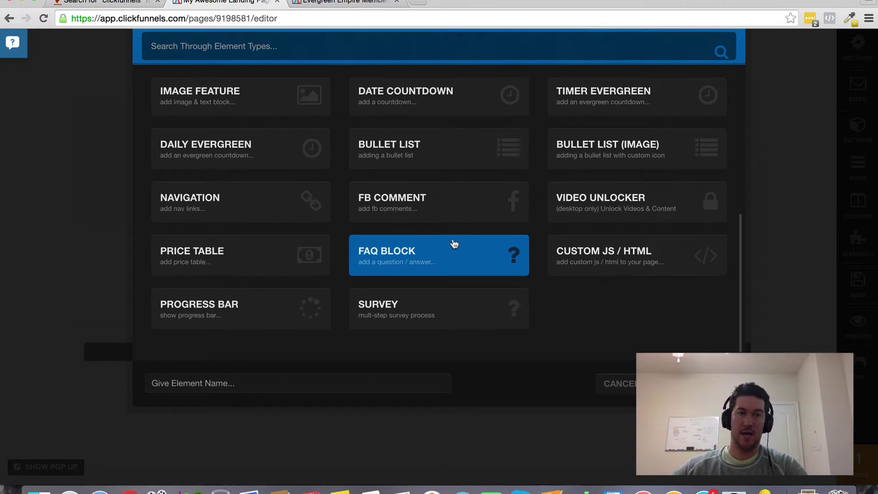
{"action": "left_click", "coordinate": [240, 261]}
{"action": "left_click", "coordinate": [418, 346]}
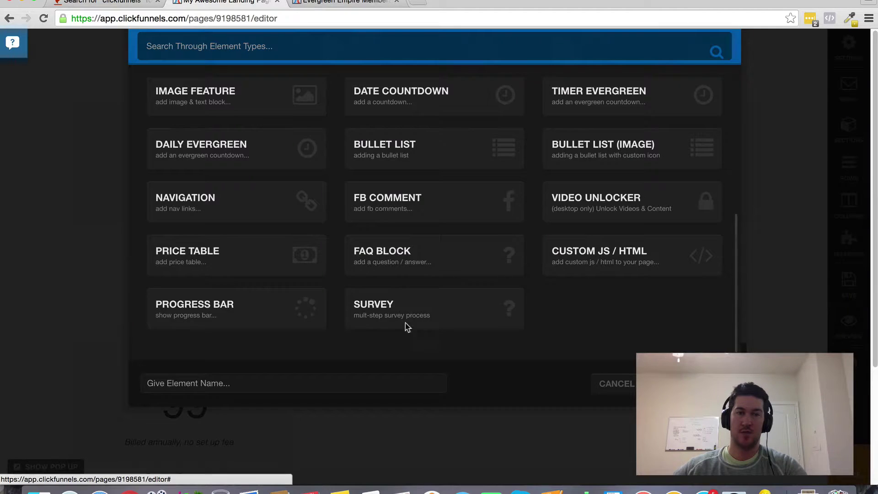
{"action": "left_click", "coordinate": [220, 271]}
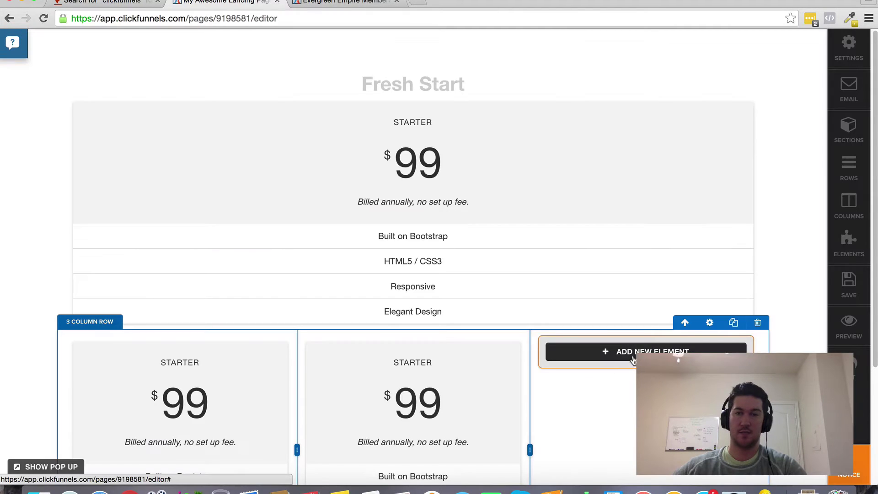
{"action": "left_click", "coordinate": [634, 359]}
{"action": "left_click", "coordinate": [205, 262]}
{"action": "scroll", "coordinate": [609, 392], "scroll_direction": "down", "scroll_amount": 3}
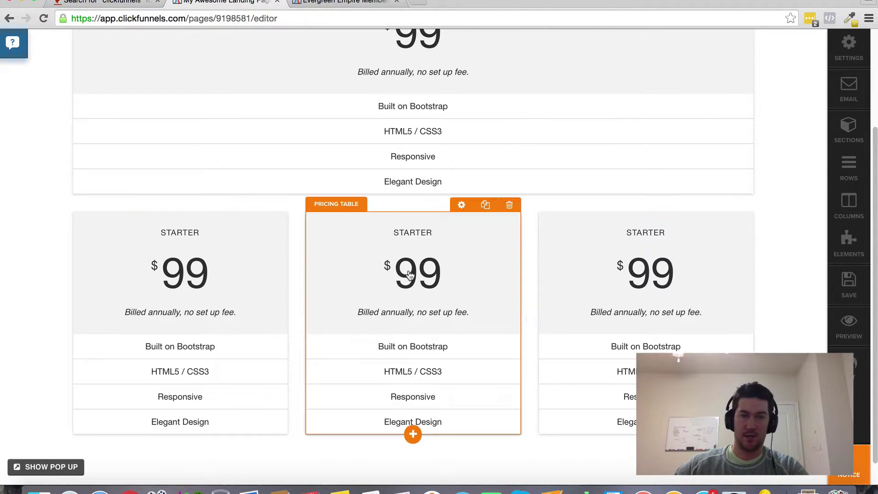
{"action": "scroll", "coordinate": [465, 326], "scroll_direction": "up", "scroll_amount": 3}
{"action": "scroll", "coordinate": [476, 334], "scroll_direction": "down", "scroll_amount": 4}
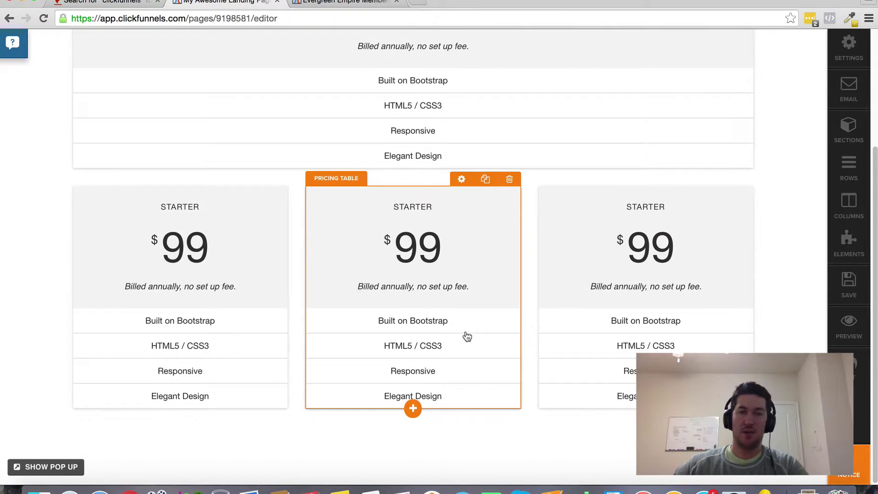
{"action": "scroll", "coordinate": [468, 337], "scroll_direction": "up", "scroll_amount": 3}
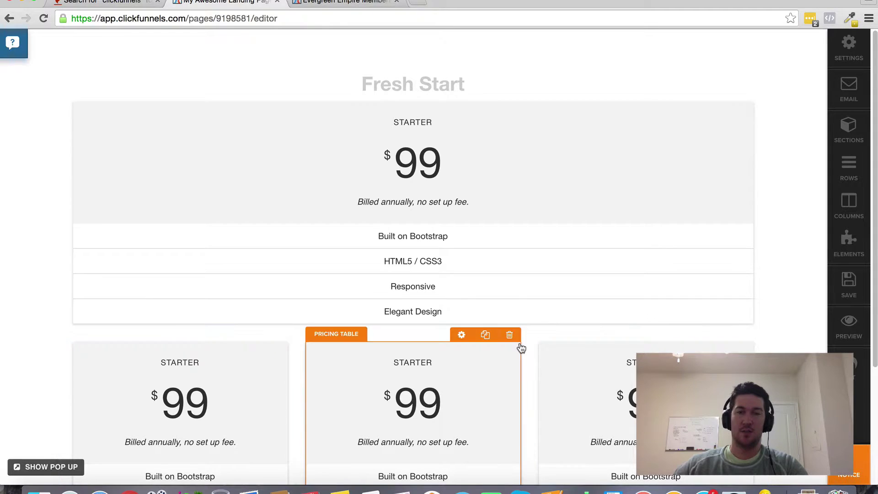
{"action": "scroll", "coordinate": [249, 359], "scroll_direction": "down", "scroll_amount": 3}
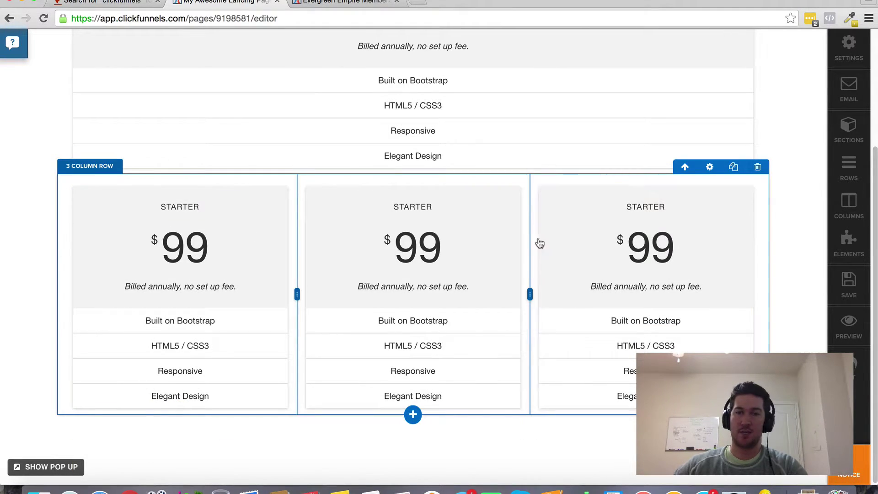
{"action": "scroll", "coordinate": [446, 340], "scroll_direction": "up", "scroll_amount": 2}
{"action": "scroll", "coordinate": [411, 337], "scroll_direction": "up", "scroll_amount": 1}
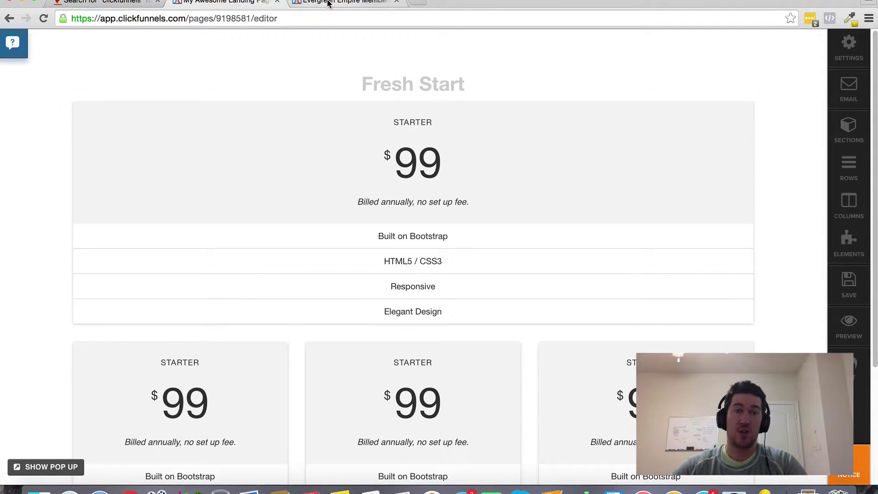
Step: View the Welcome To Evergreen Empire members page, then return to the landing page tab
{"action": "left_click", "coordinate": [328, 4]}
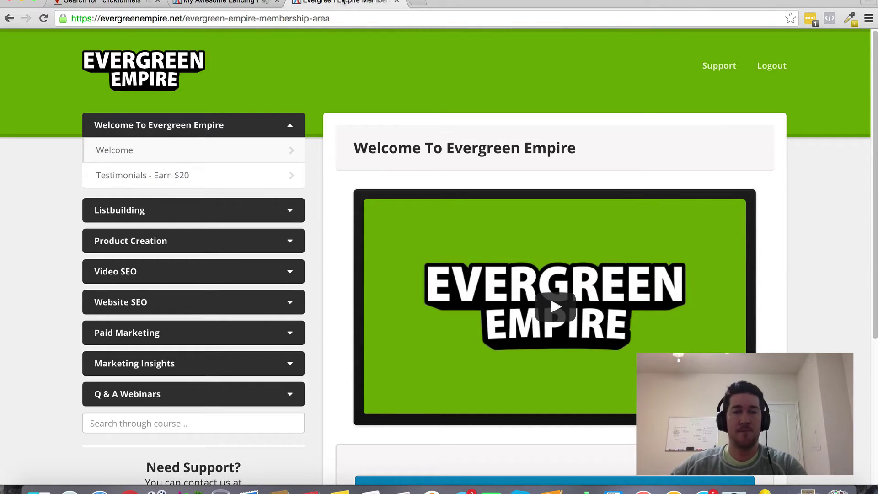
{"action": "left_click", "coordinate": [255, 4]}
{"action": "mouse_move", "coordinate": [475, 115]}
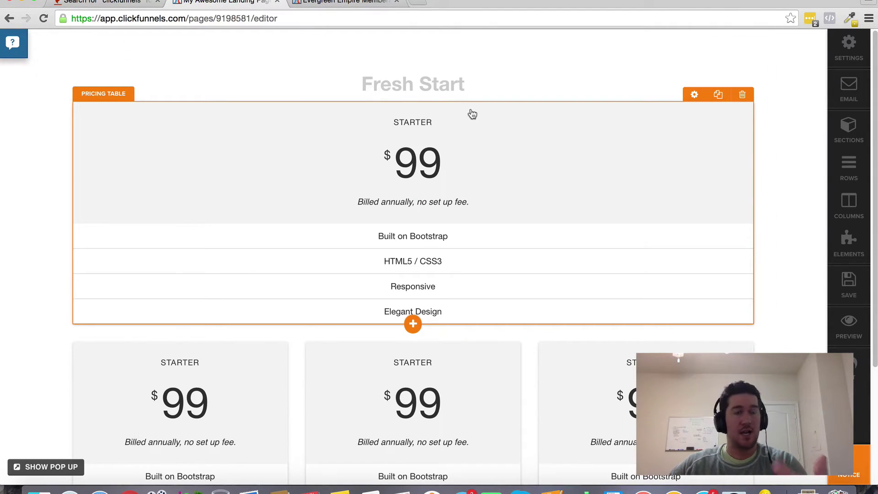